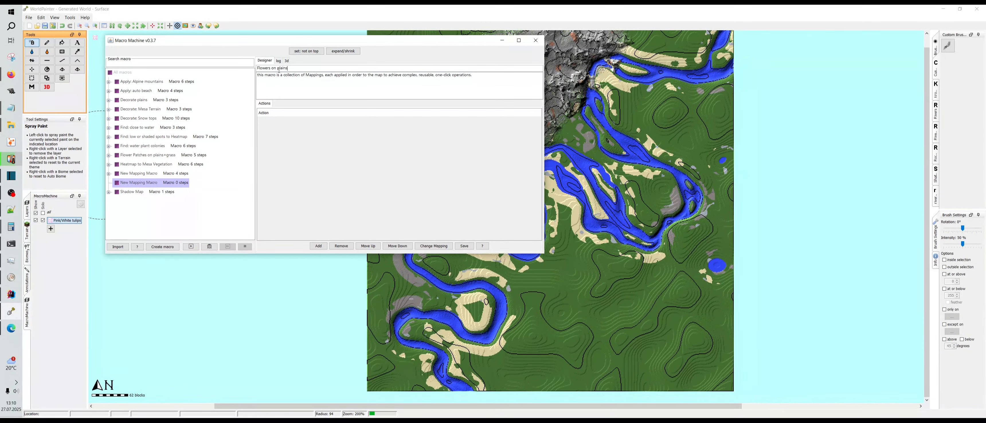
Step: Save the macro as "Flowers on plains" with the action "Filter: Only on biome" added to it
click(460, 246)
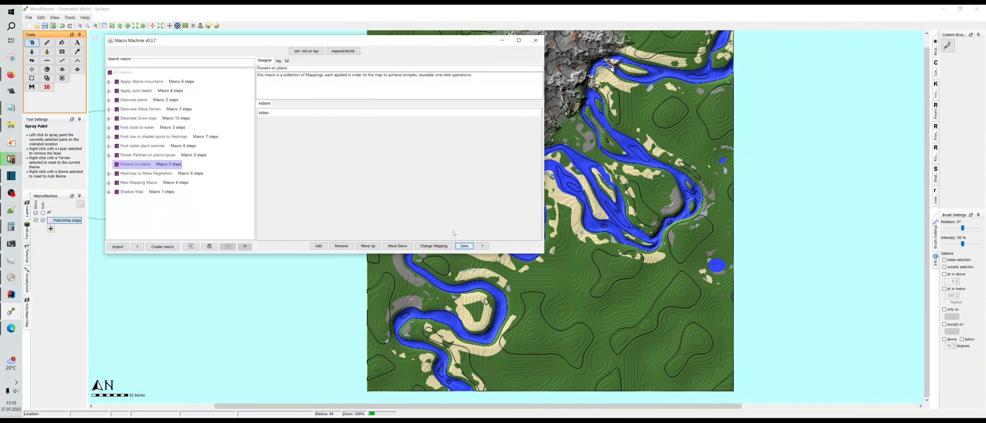
click(320, 249)
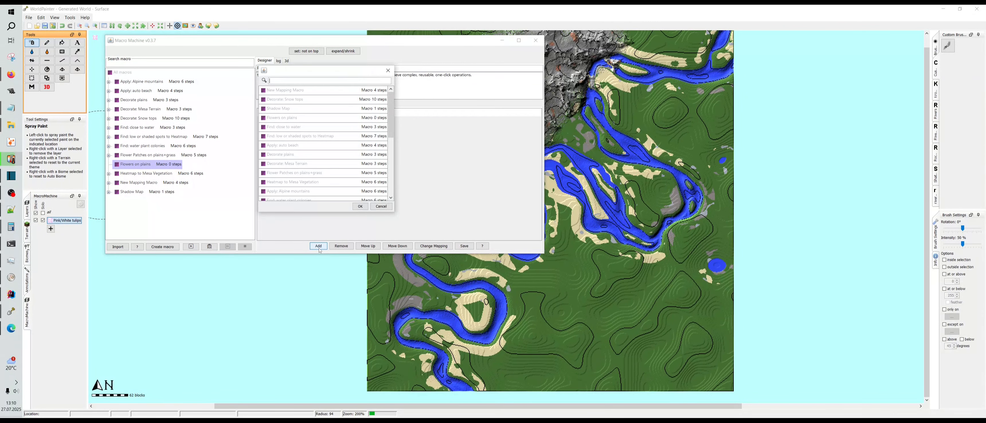
text(only)
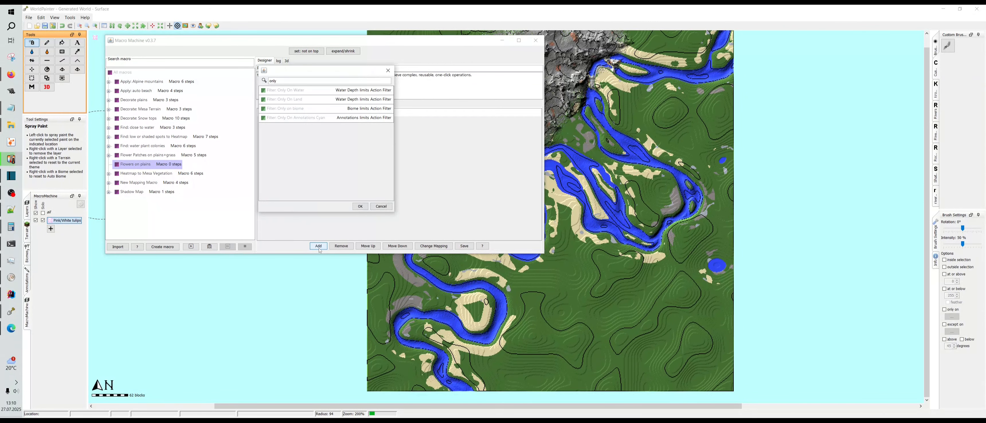
click(309, 110)
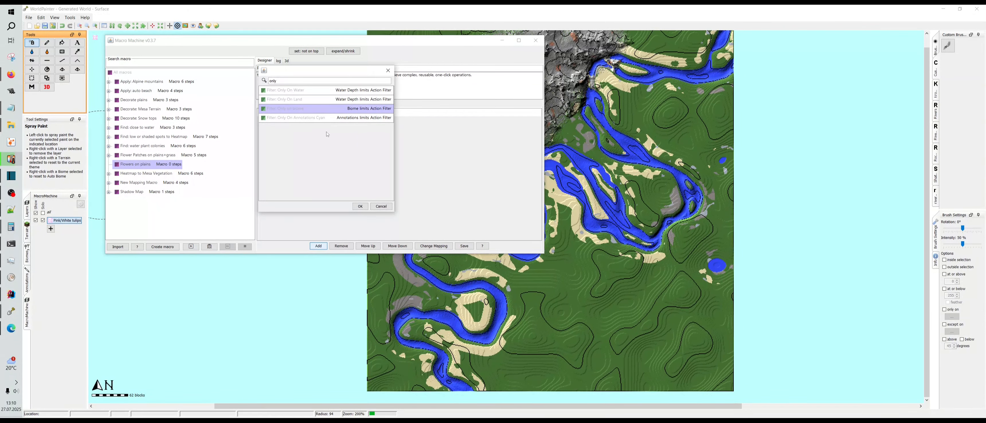
click(360, 207)
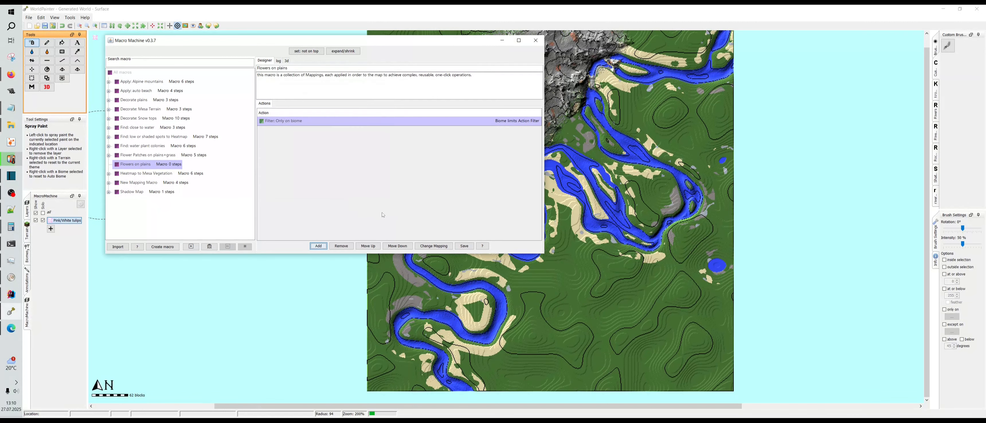
click(464, 246)
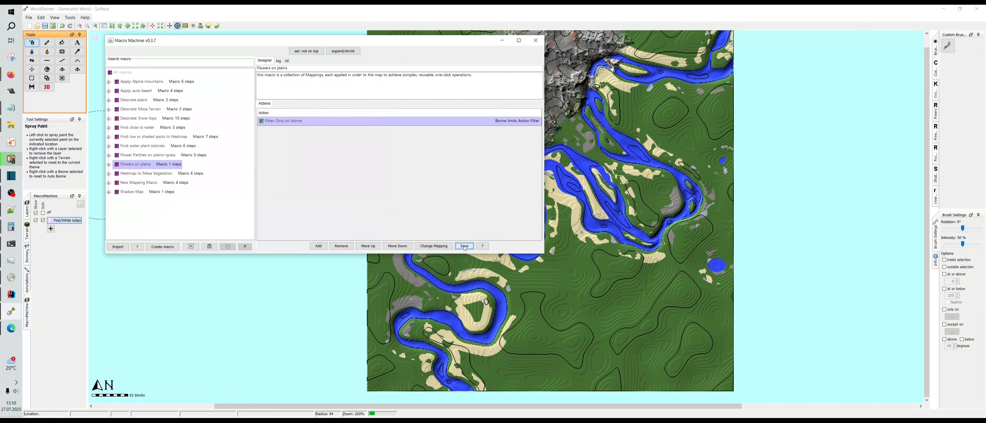
Step: Examine the biome filter inside the Flowers on plains macro, checking the entry for the Plains biome
click(109, 165)
click(136, 173)
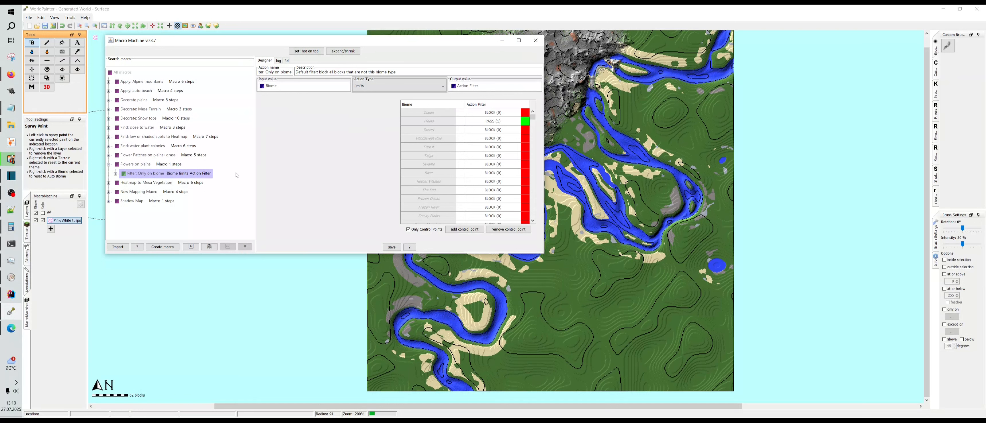
click(431, 121)
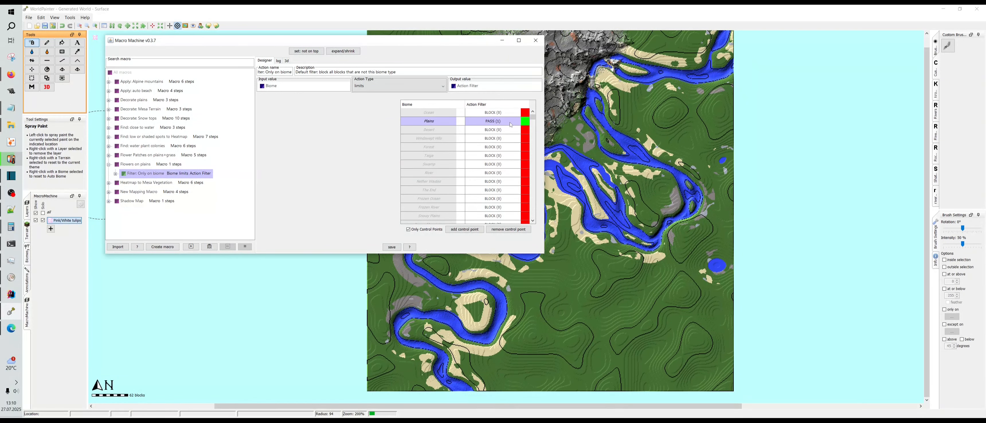
mouse_move(534, 118)
mouse_down()
mouse_move(535, 191)
mouse_move(539, 113)
mouse_up()
Step: Add the action "Filter: Only on terrain" to the Flowers on plains macro, save it and open the filter's settings
click(139, 165)
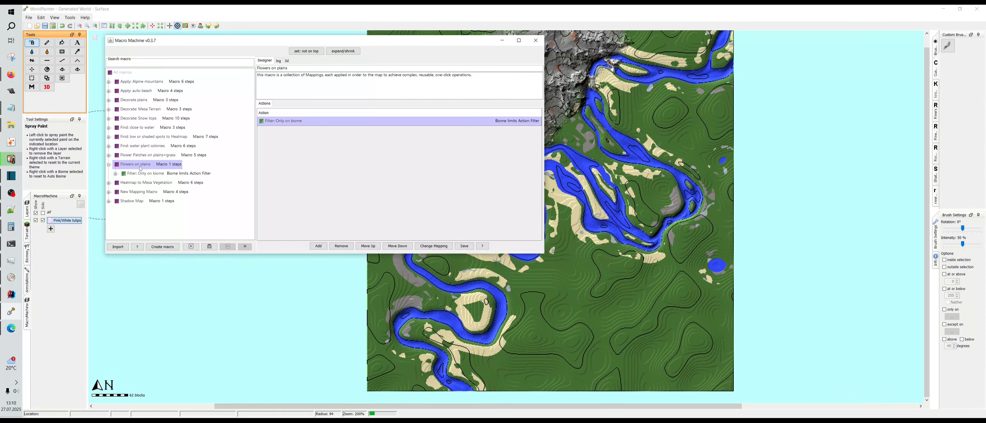
click(318, 246)
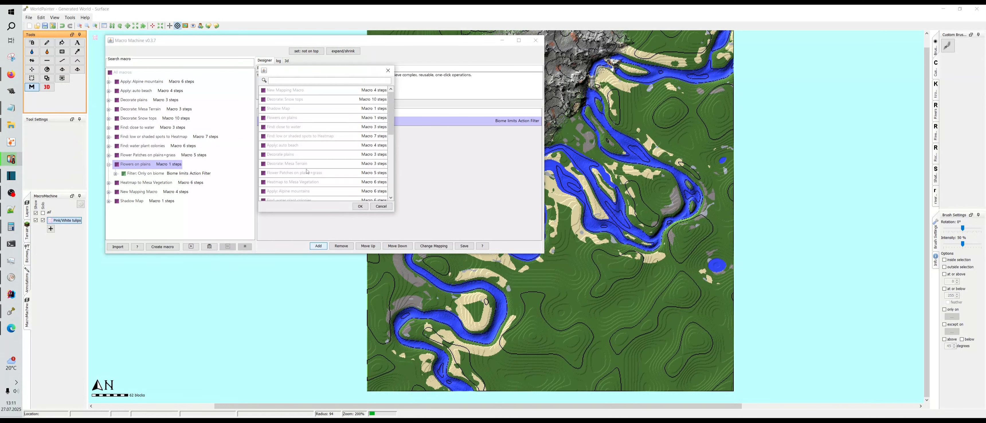
text(terrain)
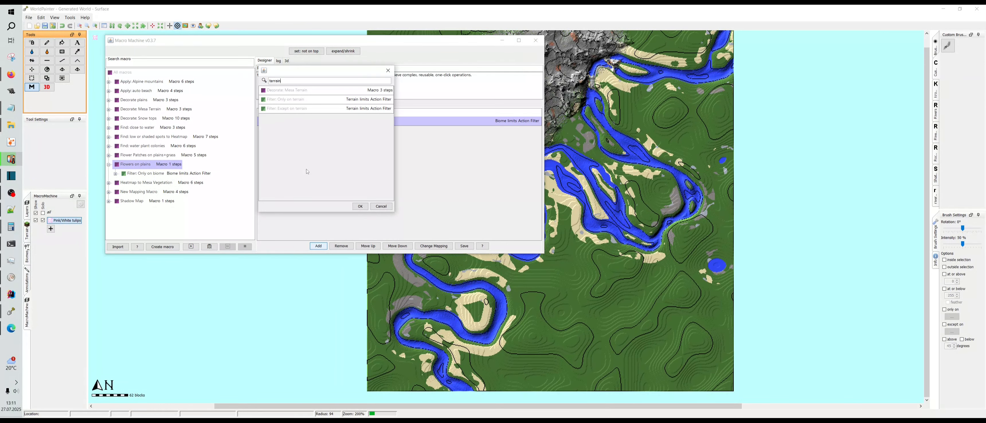
click(300, 100)
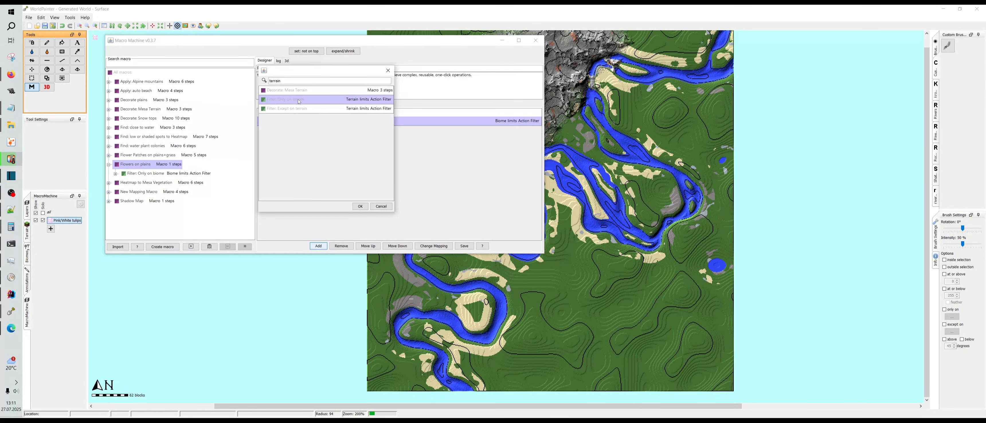
click(359, 207)
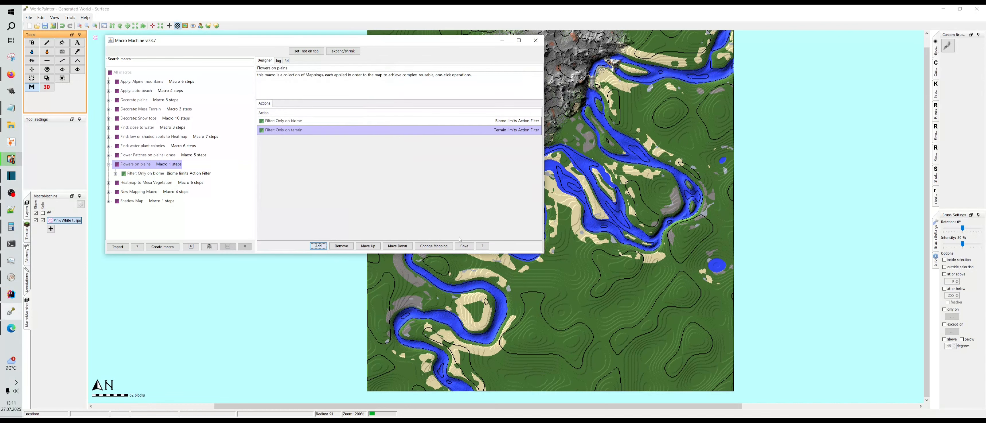
click(134, 183)
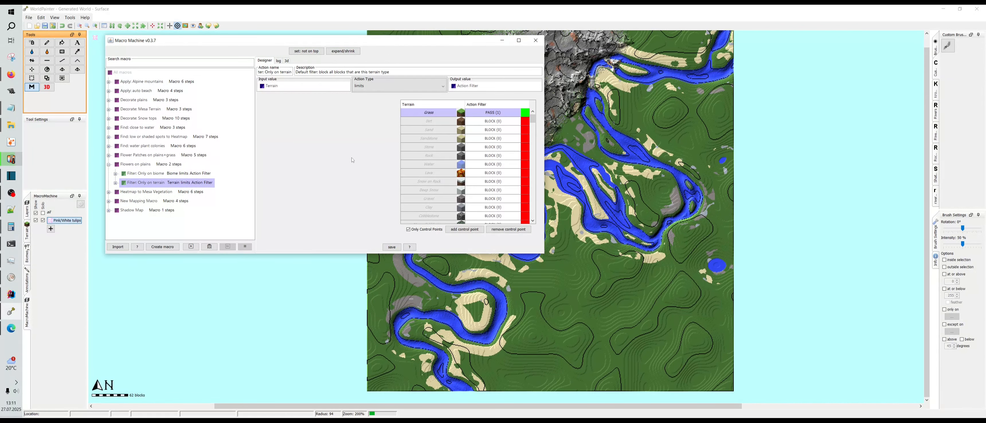
Step: Add a "create new action" entry as the third action of the Flowers on plains macro and save
click(151, 166)
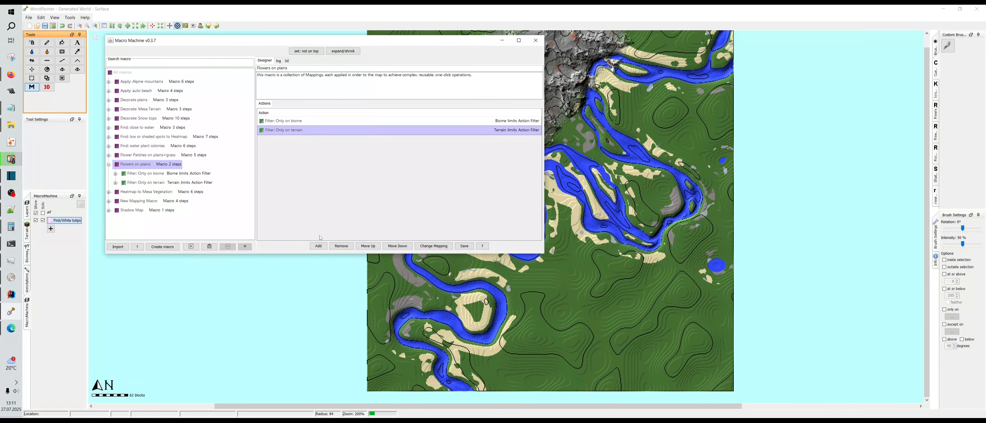
click(320, 245)
text(create)
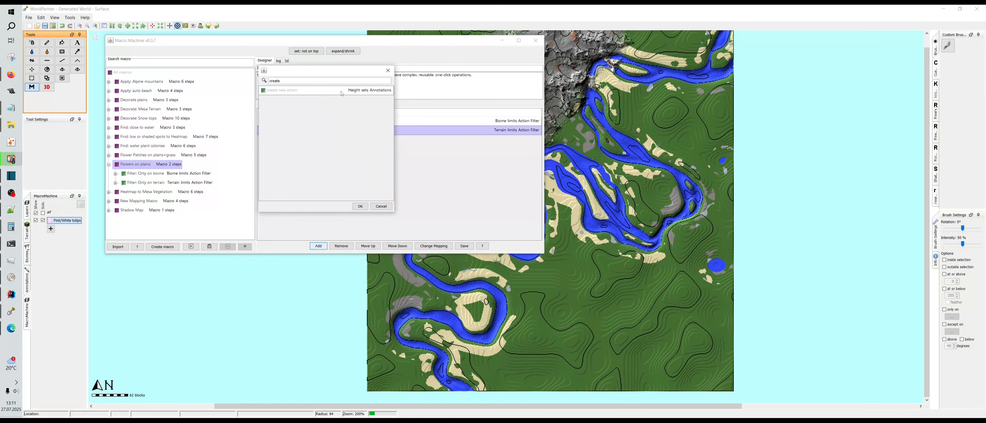
click(342, 92)
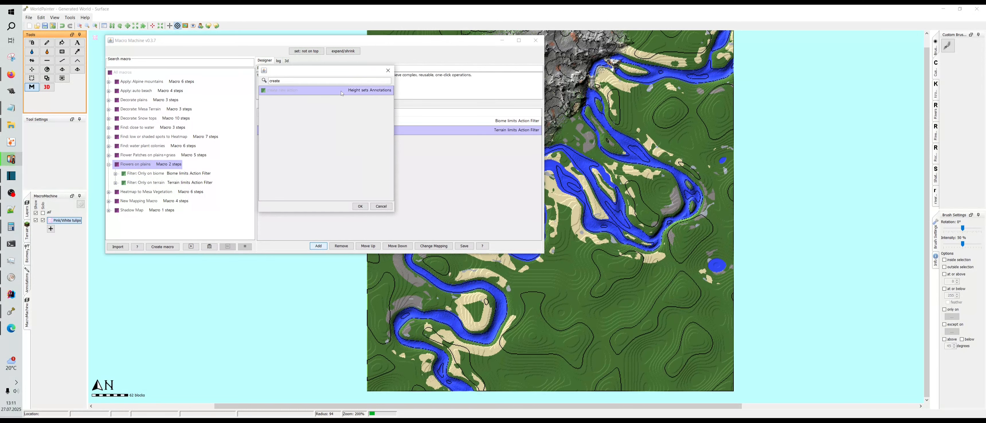
click(360, 206)
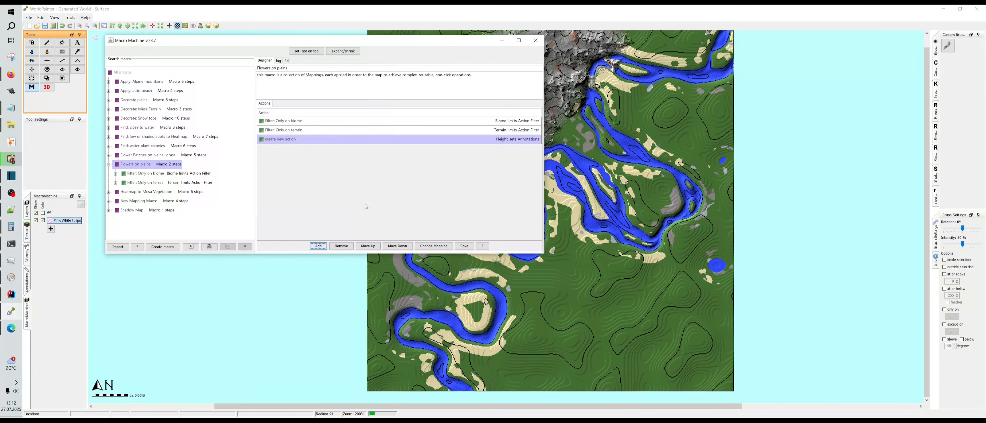
click(469, 248)
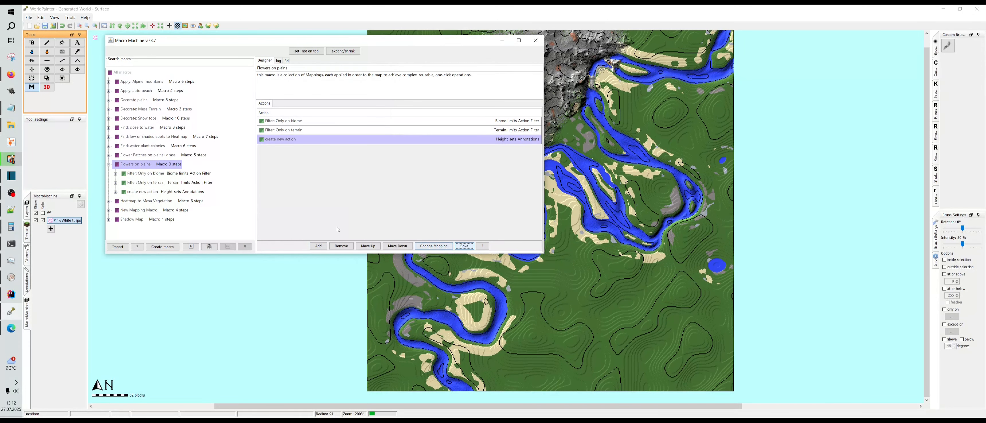
Step: Set the new action's input value to Perlin Noise and its output value to Macro Selection layer
click(132, 195)
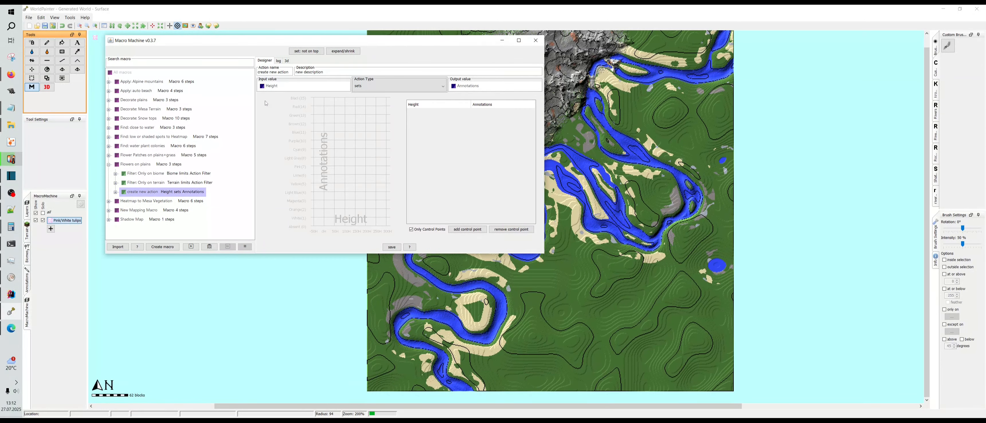
click(279, 87)
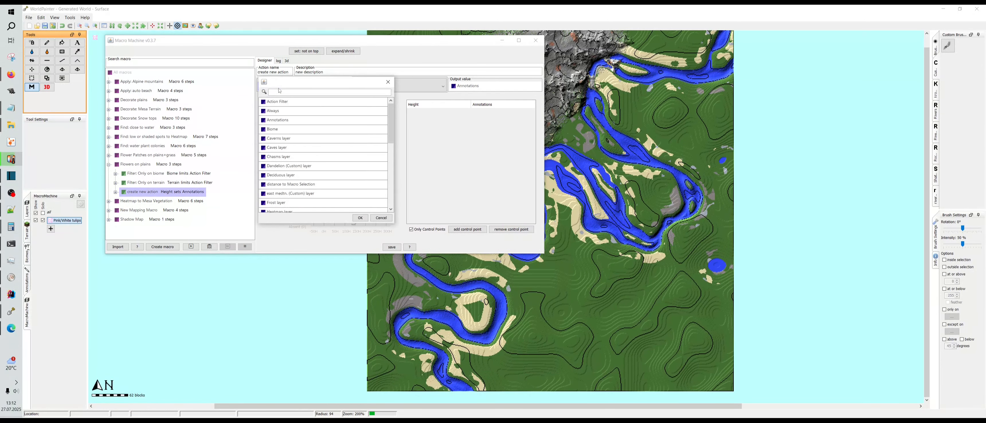
text(perl)
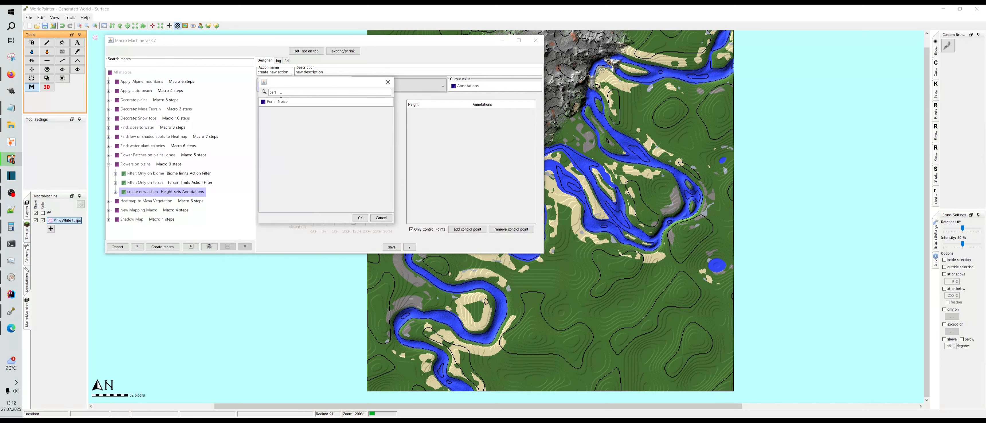
click(292, 103)
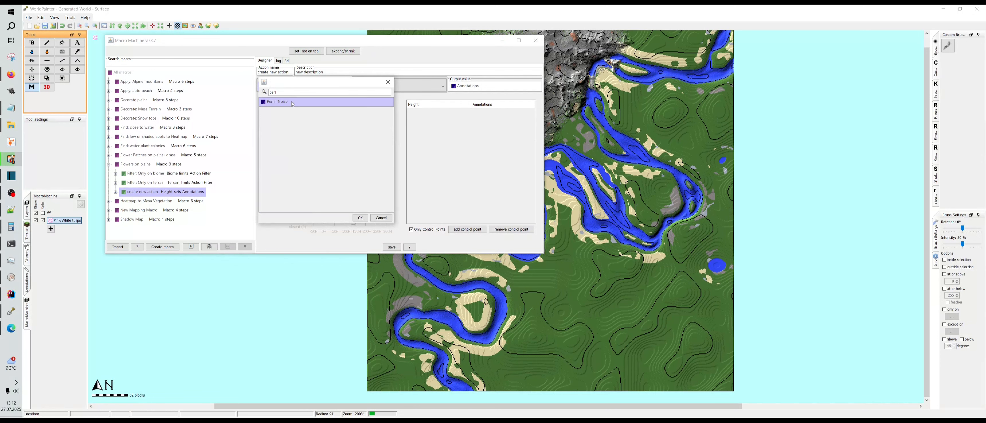
click(360, 217)
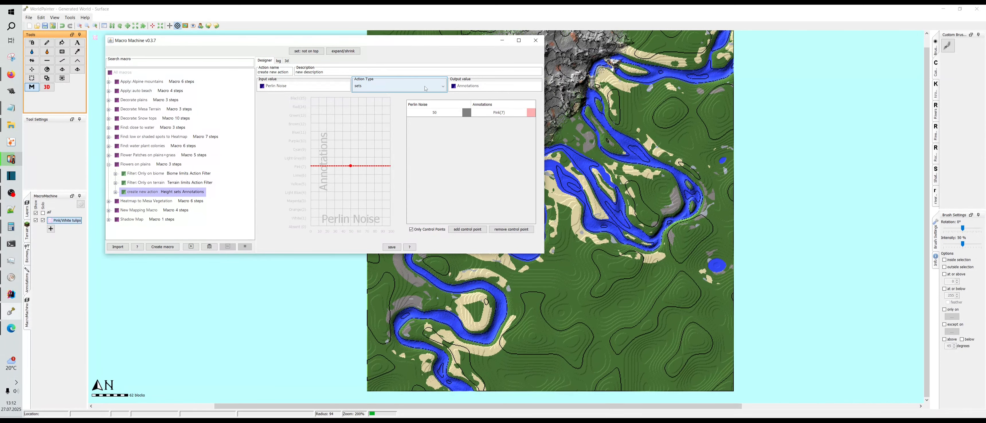
click(489, 86)
text(mac)
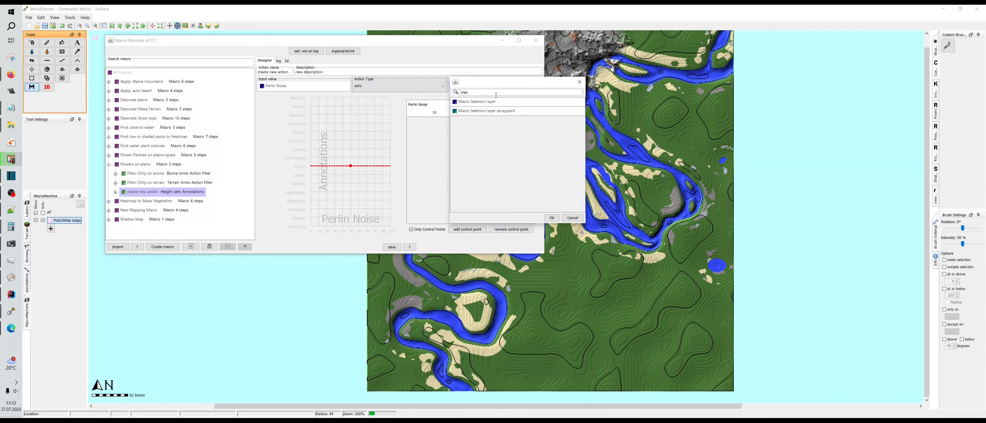
click(498, 103)
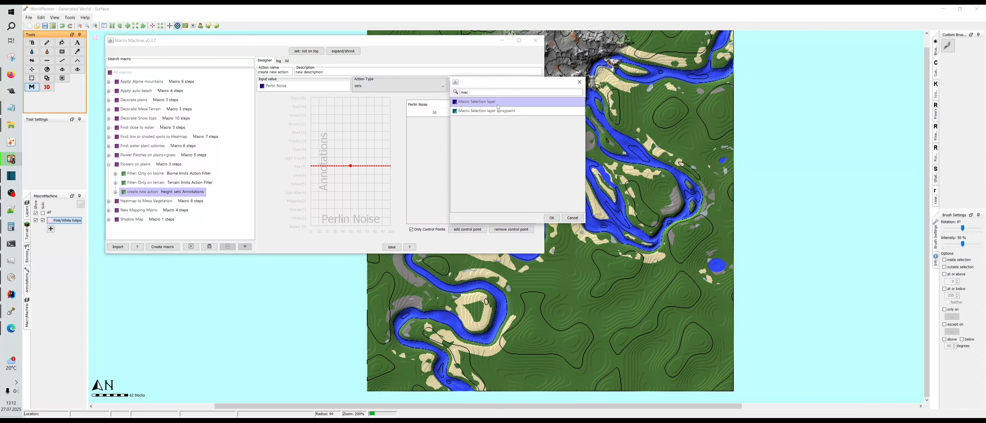
click(551, 217)
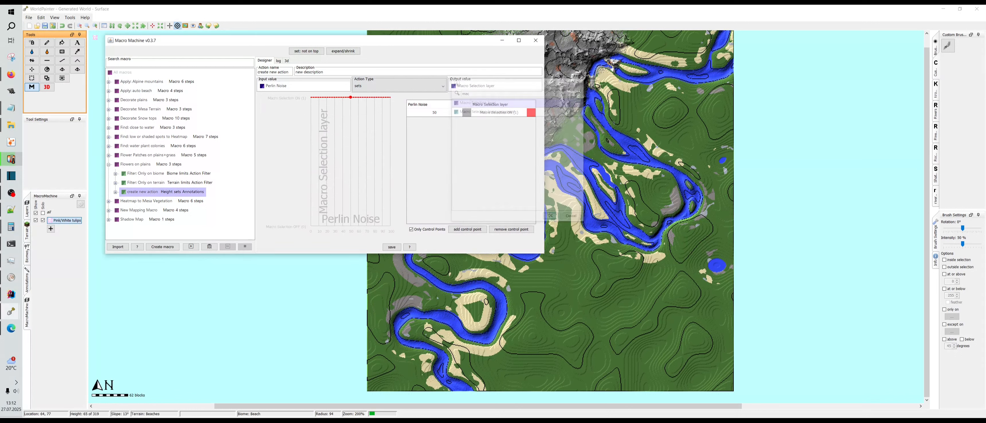
Step: Set the control points to Macro Selection OFF at Perlin Noise 60 and Macro Selection ON at 100, and save the action
click(312, 228)
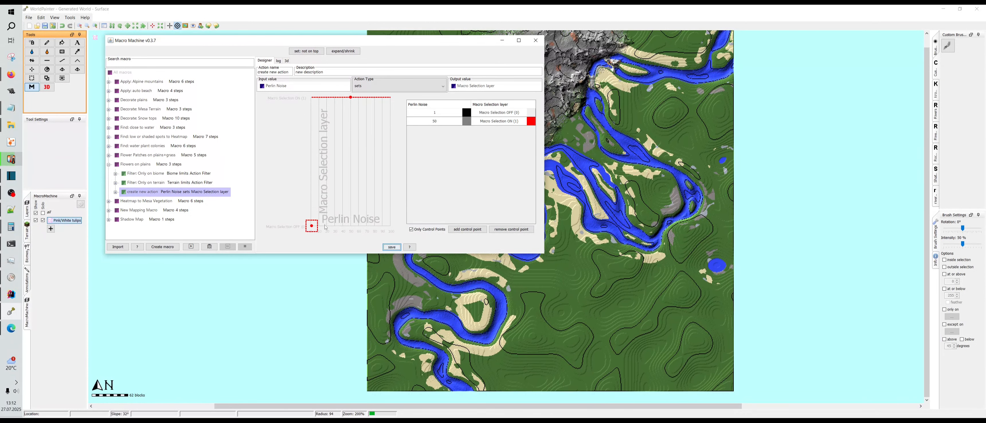
click(391, 226)
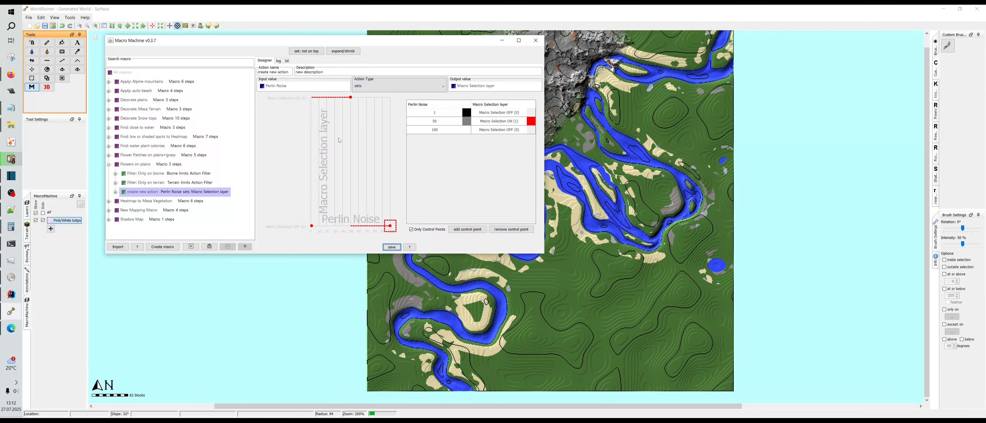
click(312, 226)
key(Delete)
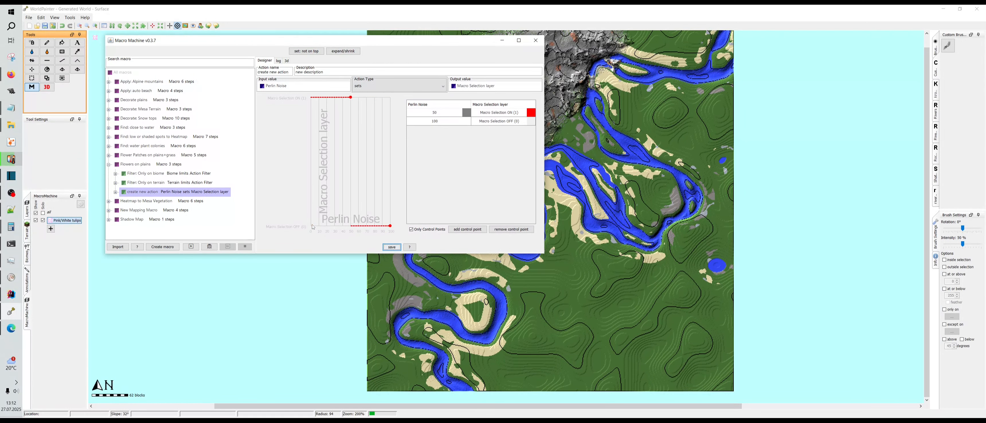
drag(390, 226, 359, 213)
click(387, 247)
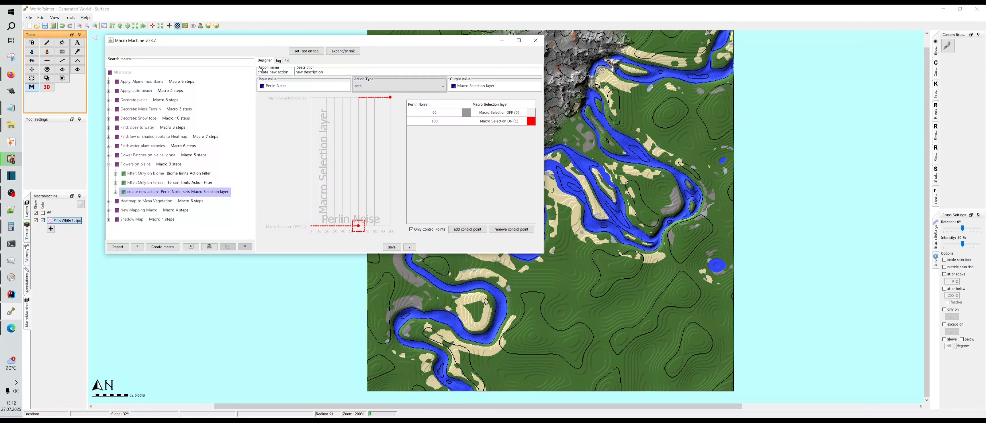
Step: Rename the Perlin Noise action as "perlin mask" and save it
triple_click(263, 70)
text(perlin mask)
click(391, 247)
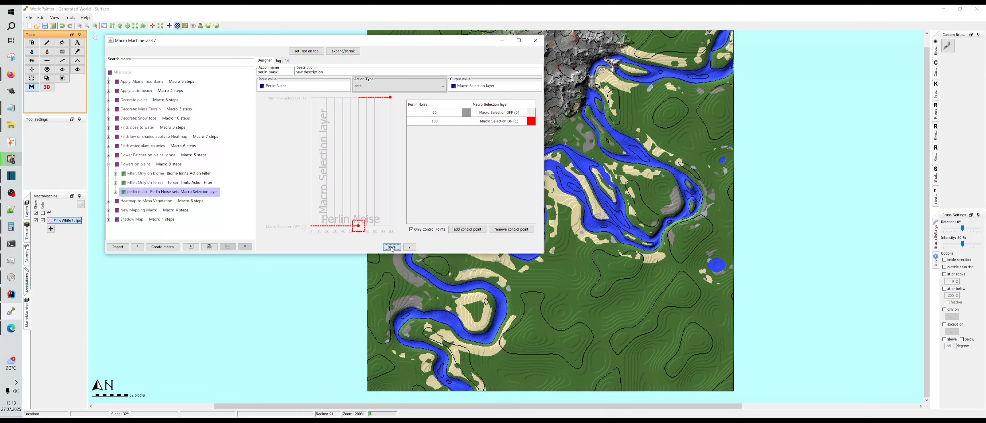
Step: Apply the Flowers on plains macro to the map and display the list of layers
click(155, 165)
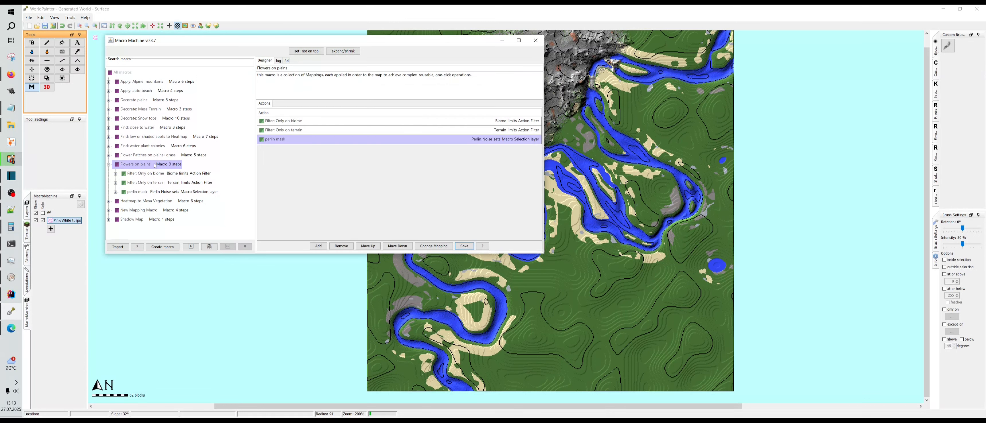
click(194, 247)
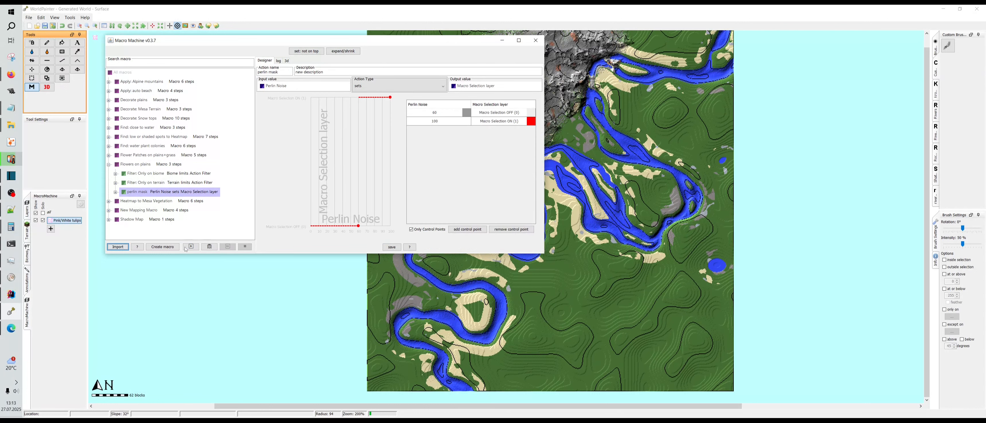
click(28, 212)
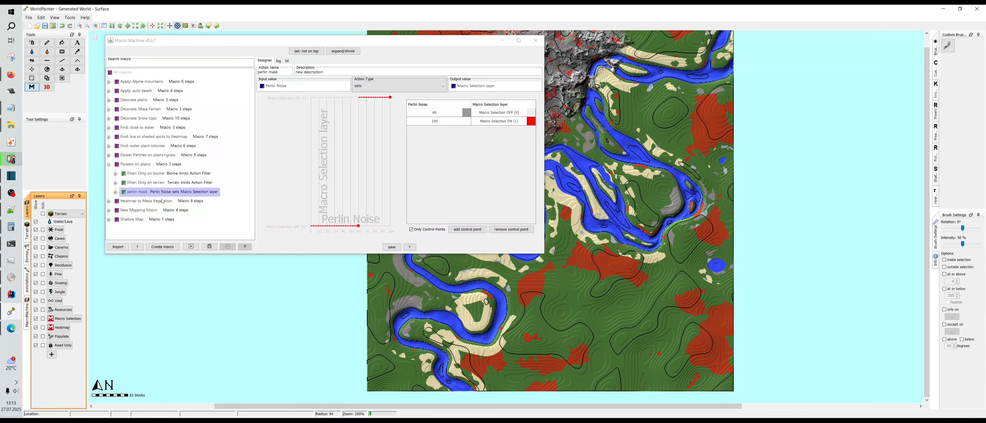
Step: Set the scale of the perlin mask action's Perlin Noise to 10 and apply the Flowers on plains macro
click(115, 193)
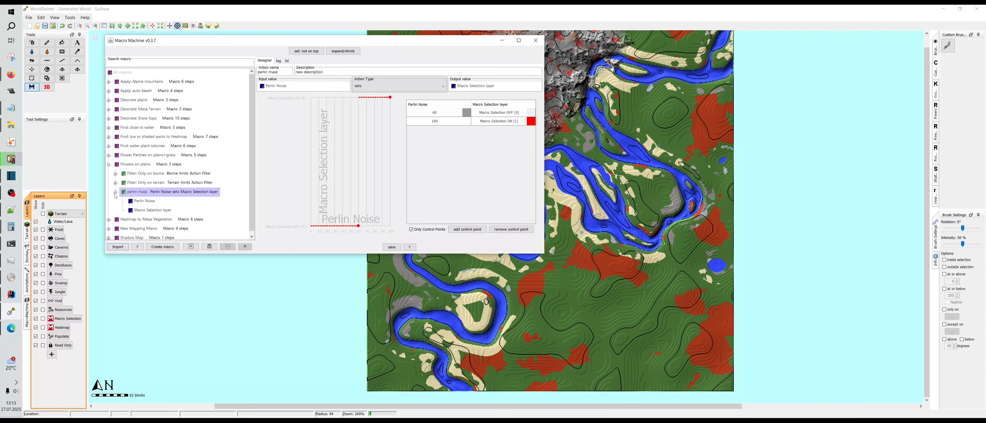
click(153, 201)
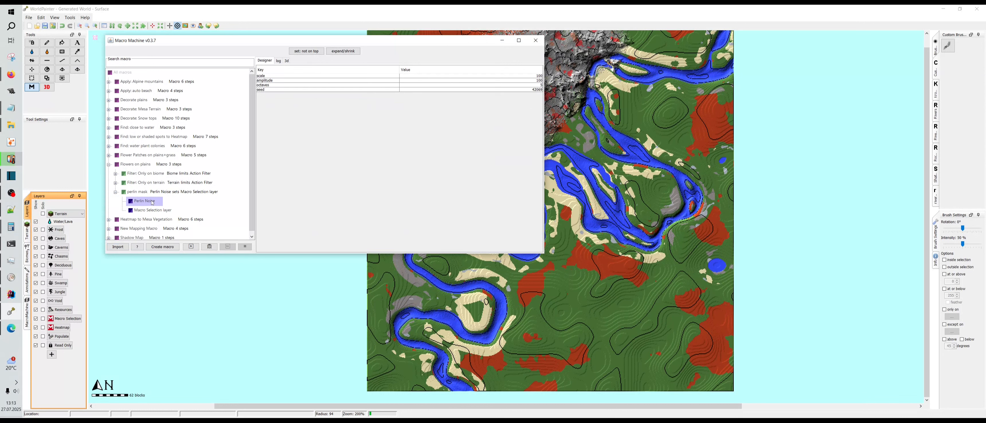
click(517, 75)
double_click(517, 76)
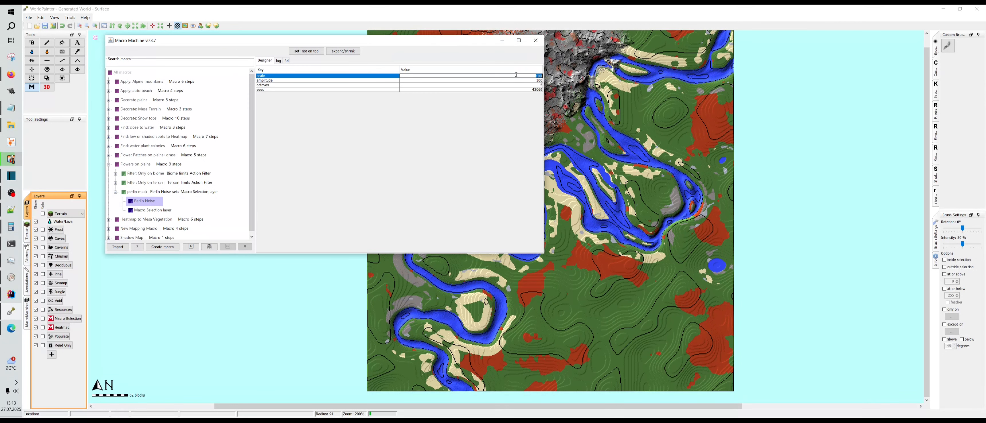
text(10)
key(Return)
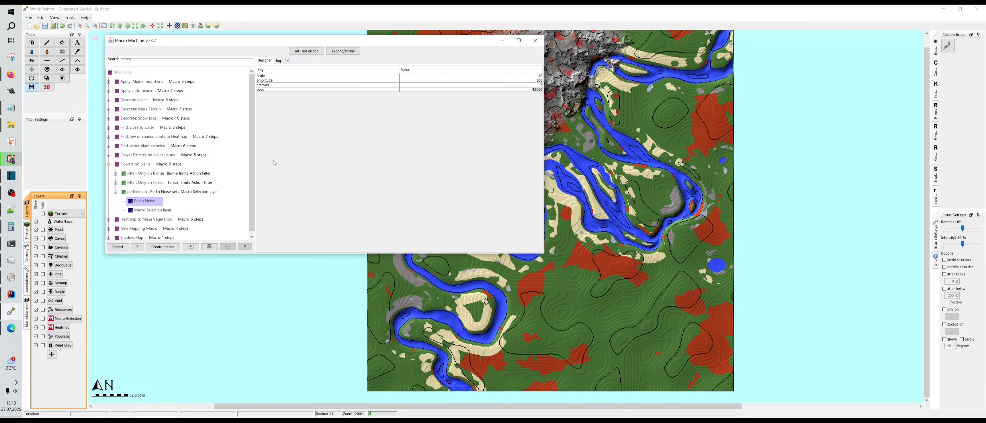
click(145, 164)
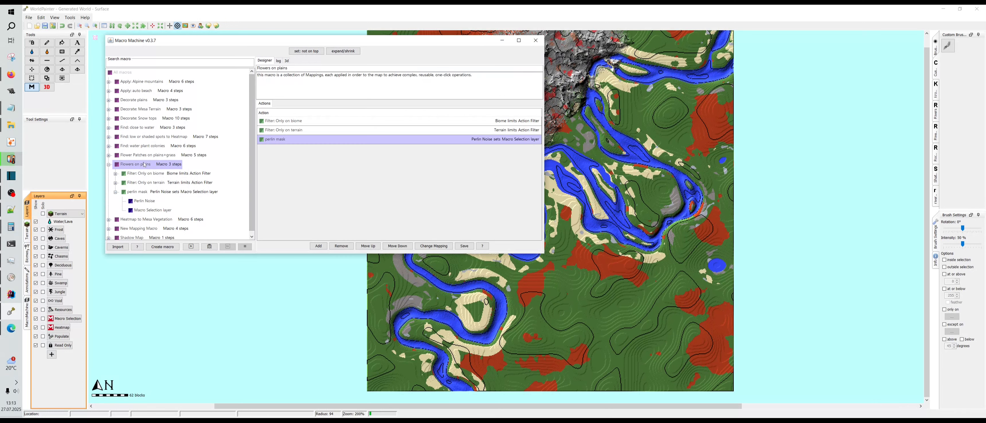
click(191, 246)
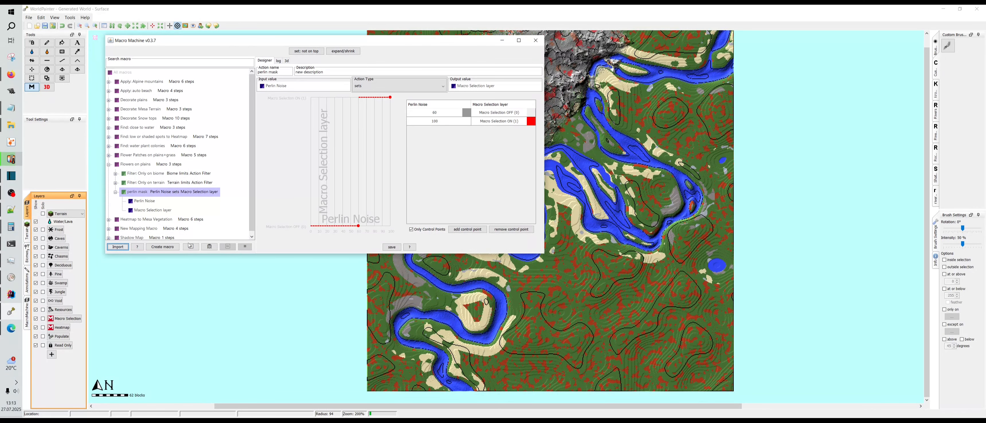
Step: Set the Perlin Noise scale to 20 and reapply the Flowers on plains macro to the map
click(145, 201)
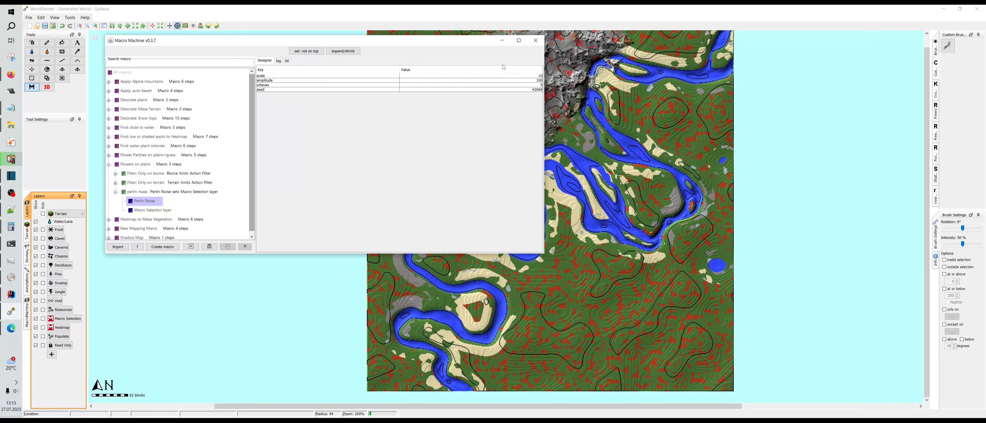
double_click(531, 76)
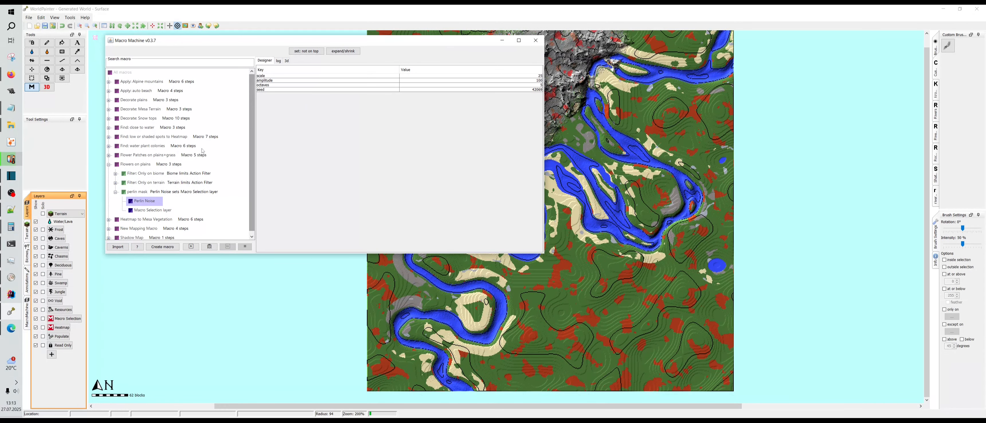
click(145, 164)
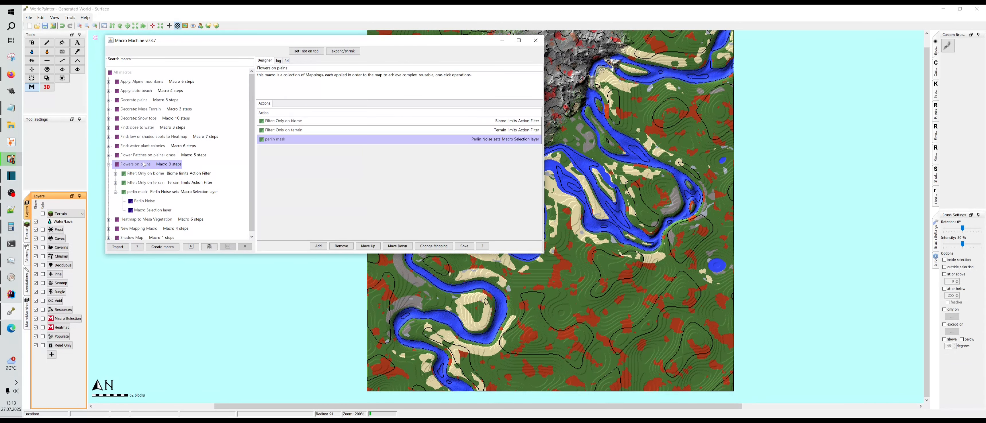
click(191, 246)
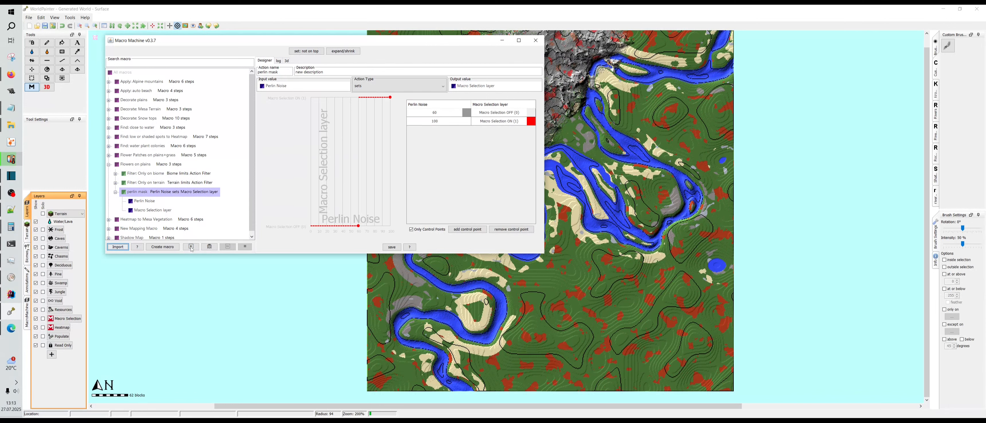
Step: Add another new action to the end of the Flowers on plains macro and save the macro
click(126, 167)
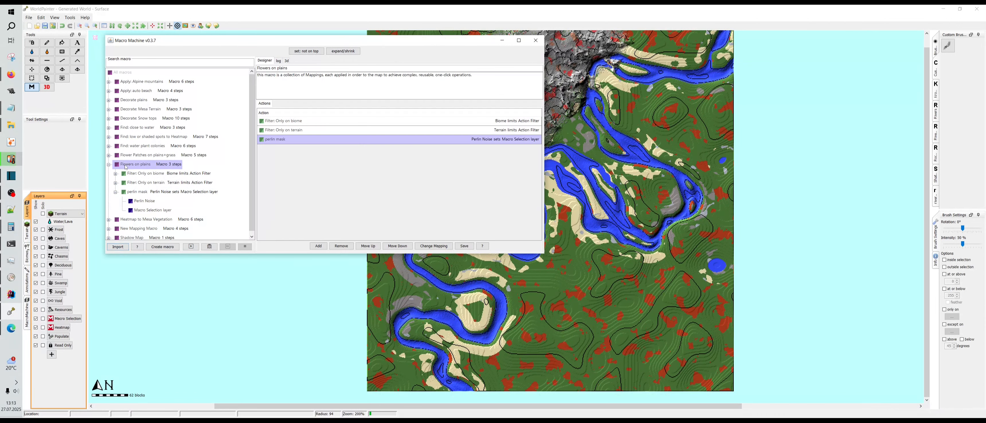
click(319, 246)
text(mac)
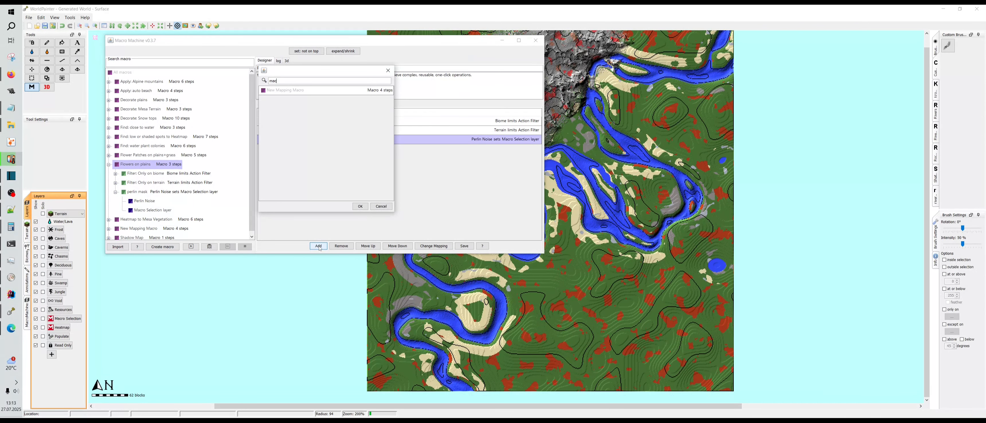
key(BackSpace)
key(BackSpace)
key(BackSpace)
text(crea)
click(303, 92)
click(360, 206)
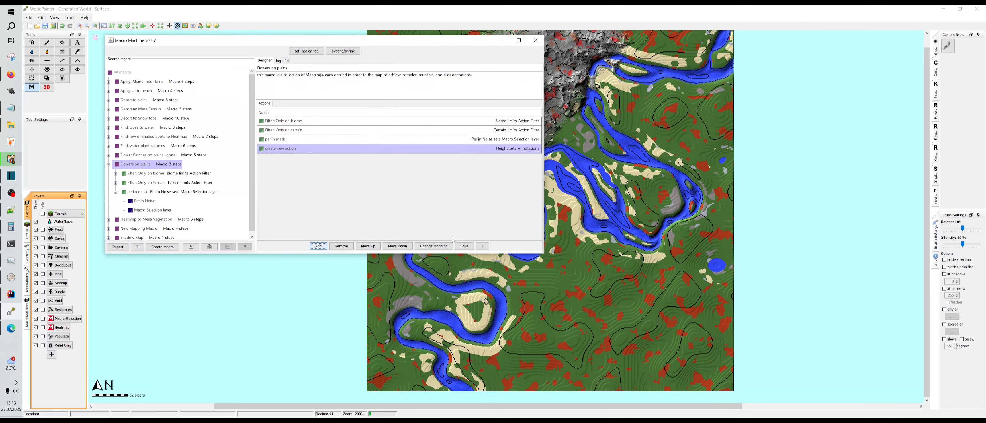
click(464, 247)
Step: Rename the newly added action as "mask to flower" and save it
click(153, 219)
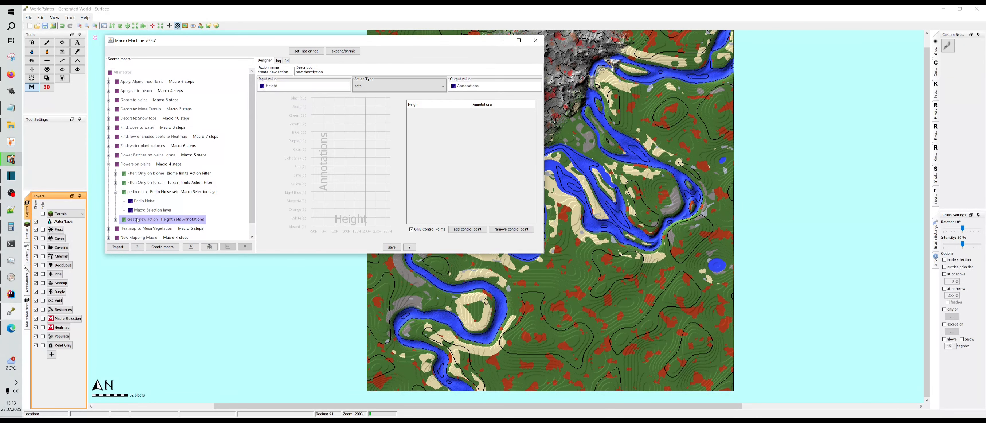
triple_click(275, 72)
text(mask to flower)
click(392, 247)
Step: Set the mask to flower action's input value to Macro Selection layer
click(294, 83)
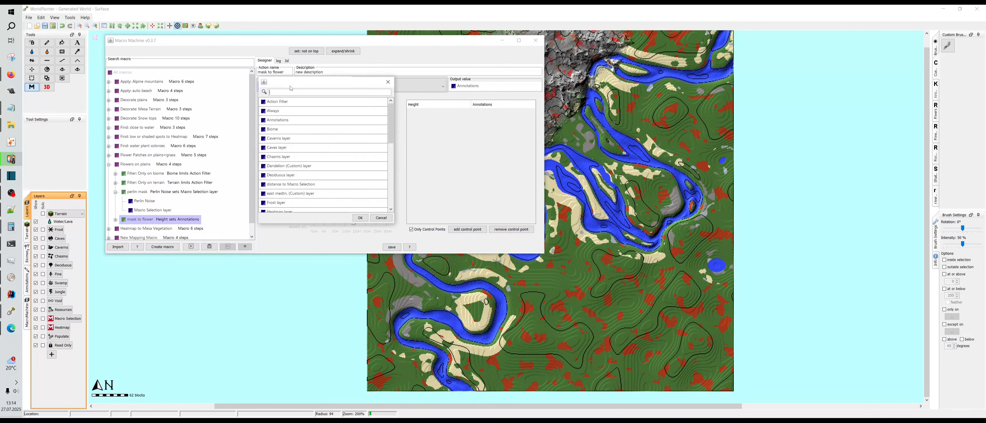
text(macr)
click(299, 111)
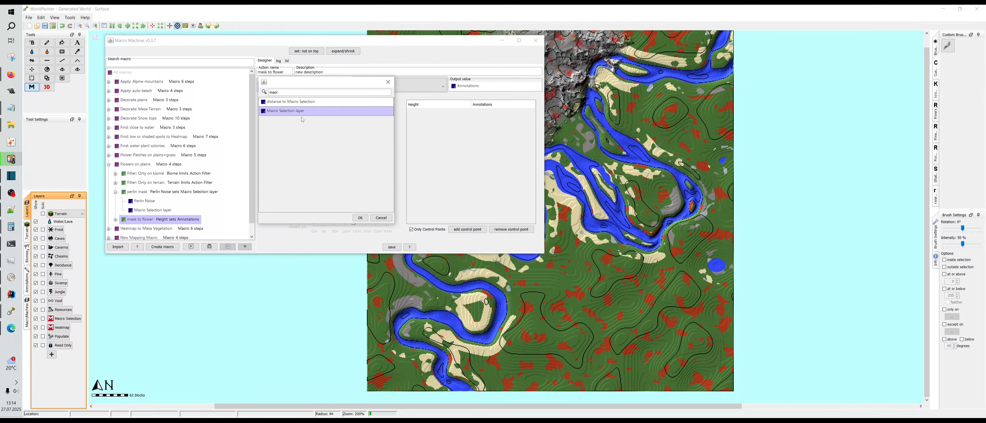
click(361, 217)
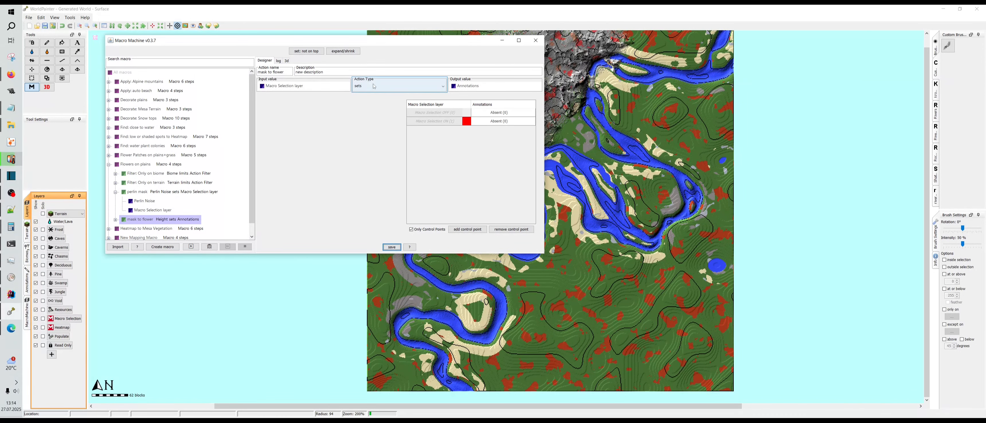
Step: Set the action's output value to Pink/White tulips (Custom) layer spraypaint and save the action
click(484, 89)
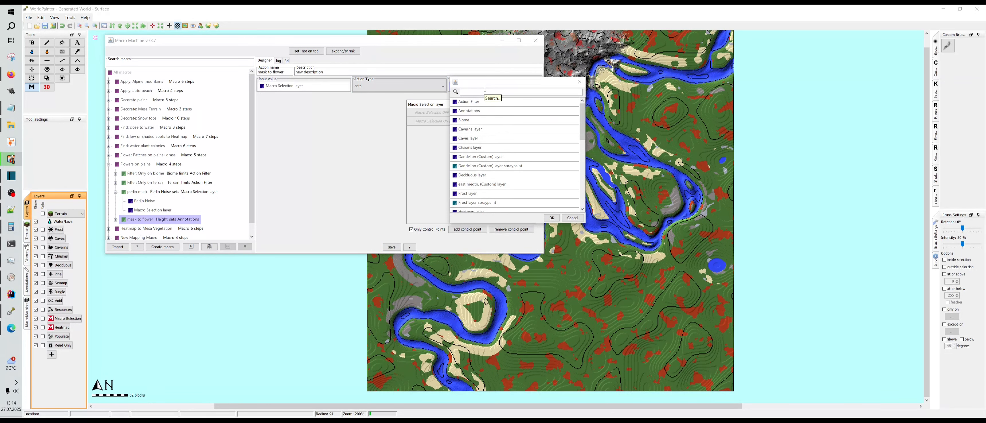
text(flo)
text(tu)
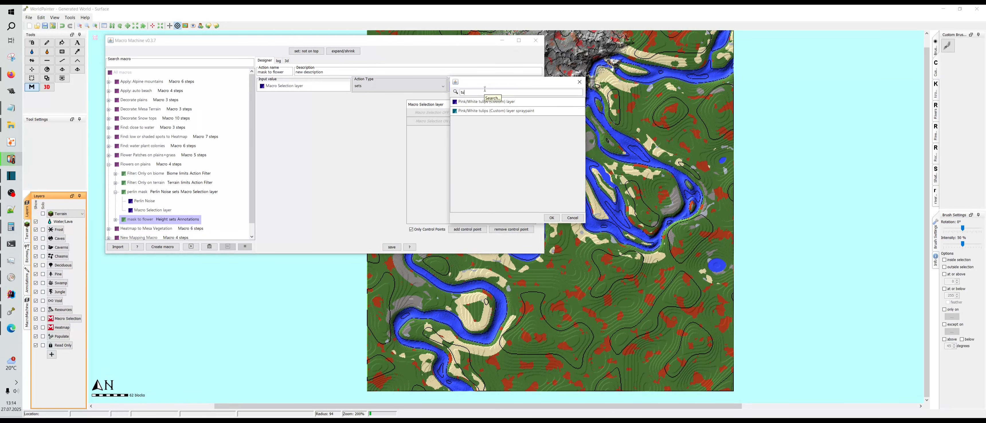
click(538, 112)
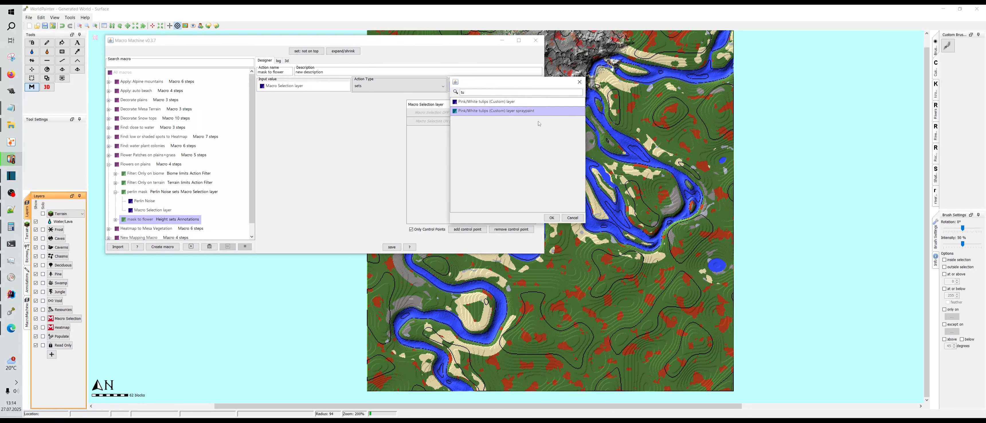
click(553, 218)
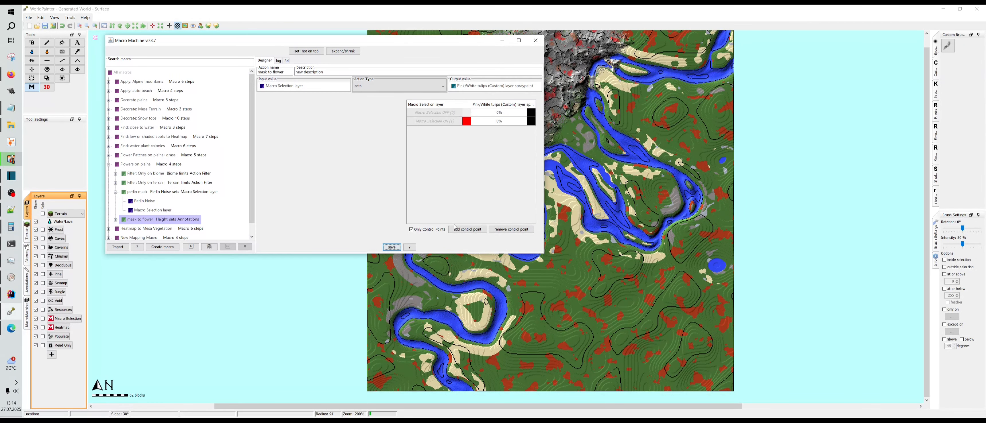
click(393, 248)
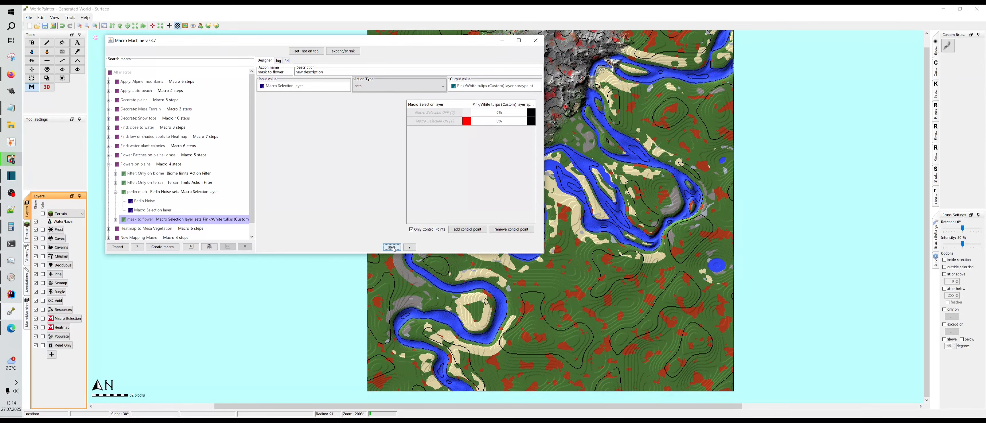
Step: Set the tulip spraypaint value for Macro Selection ON to 40% and save the action
click(479, 124)
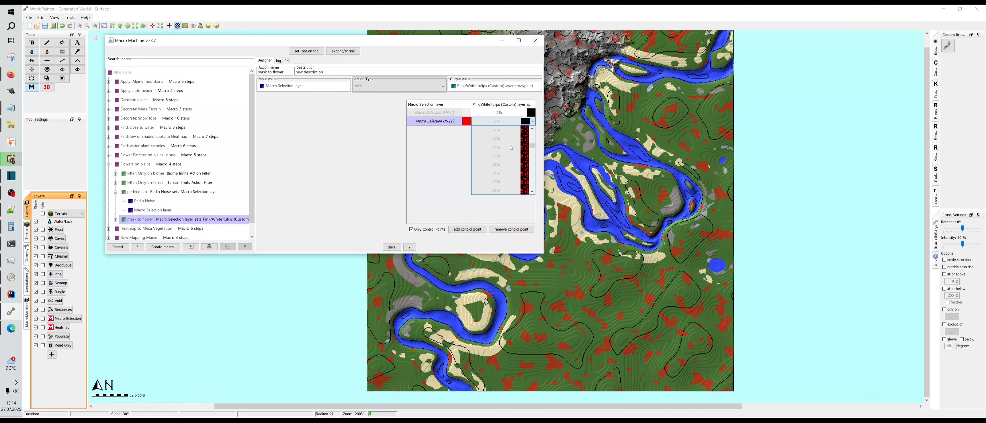
scroll(510, 147, down, 3)
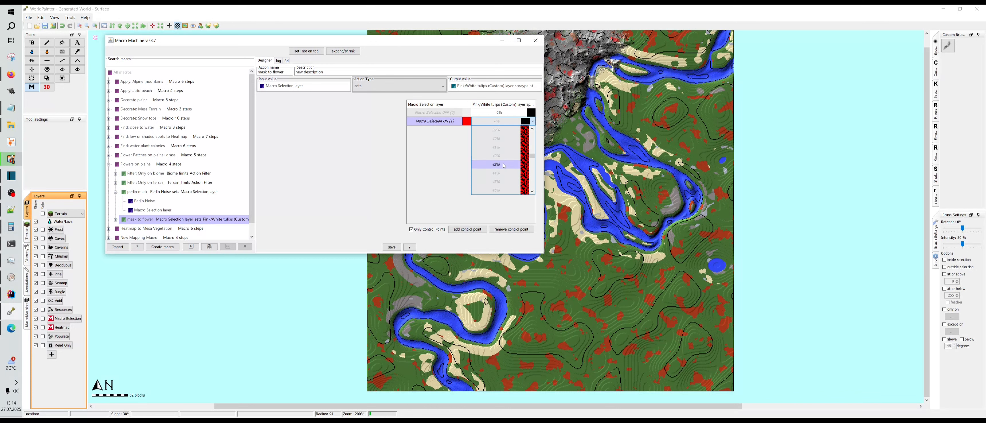
click(509, 139)
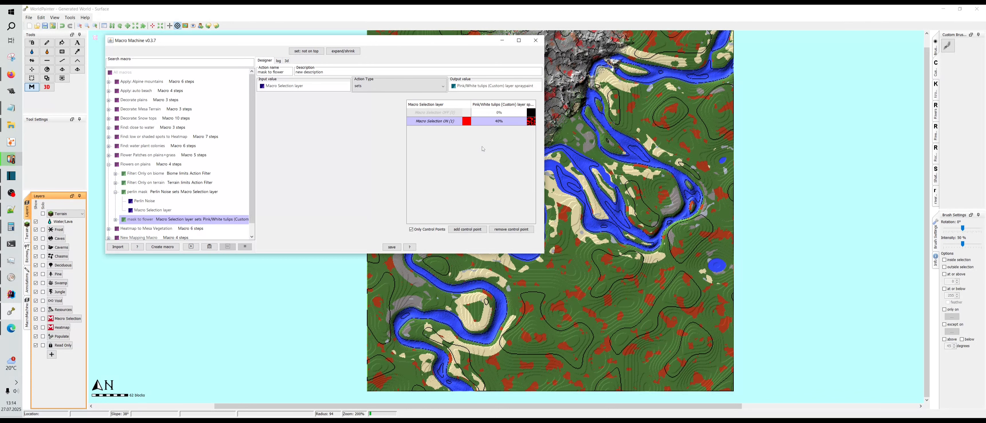
click(398, 246)
Step: Apply the Flowers on plains macro, hide the Macro Selection layer and inspect the tulip patches on the map
click(130, 165)
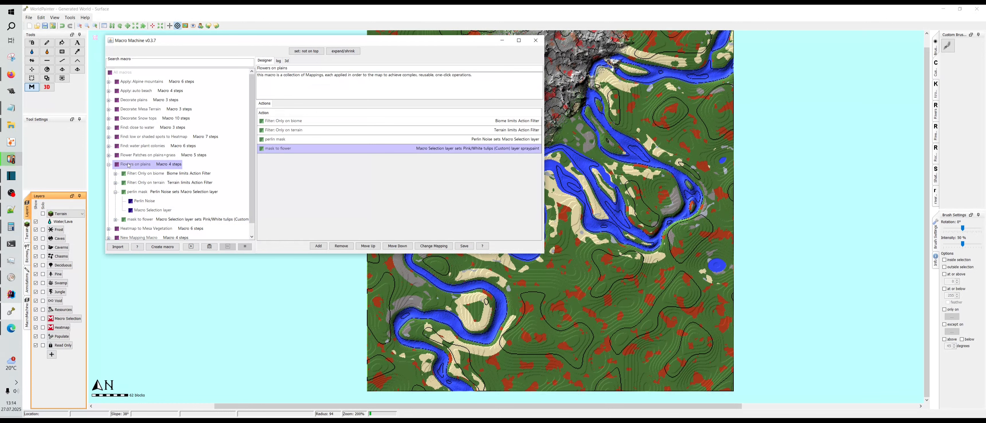
click(191, 246)
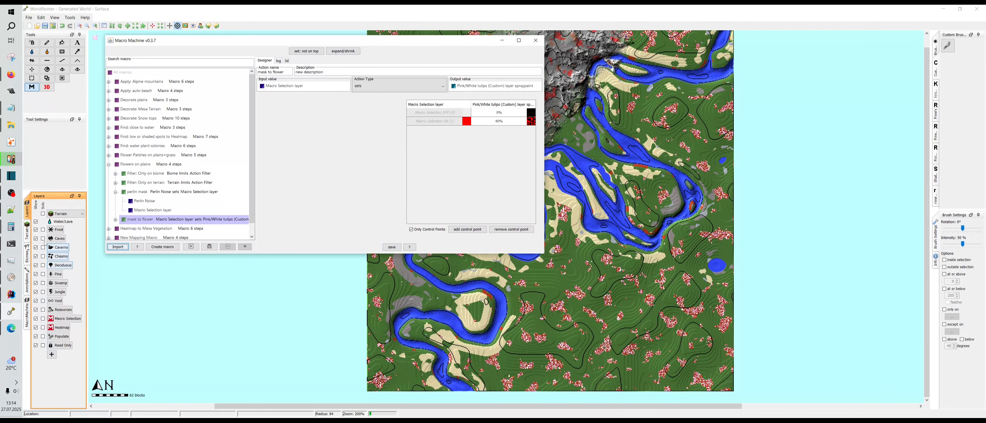
click(36, 318)
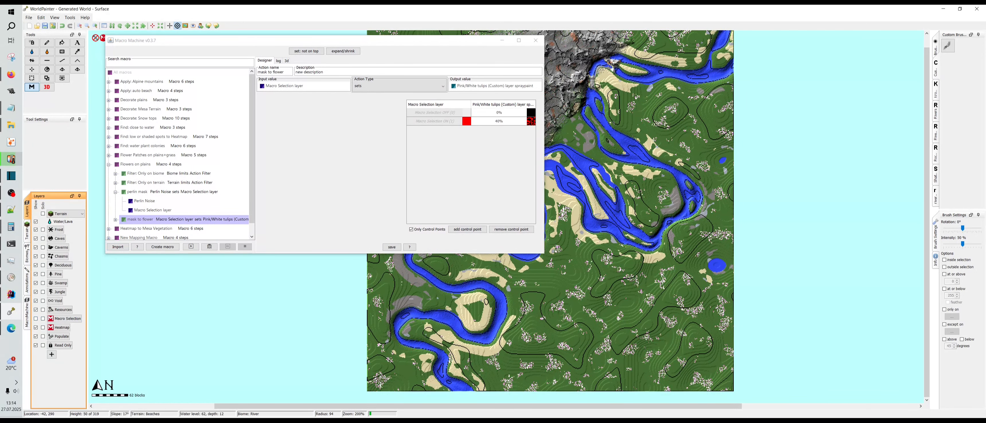
middle_drag(632, 321, 723, 294)
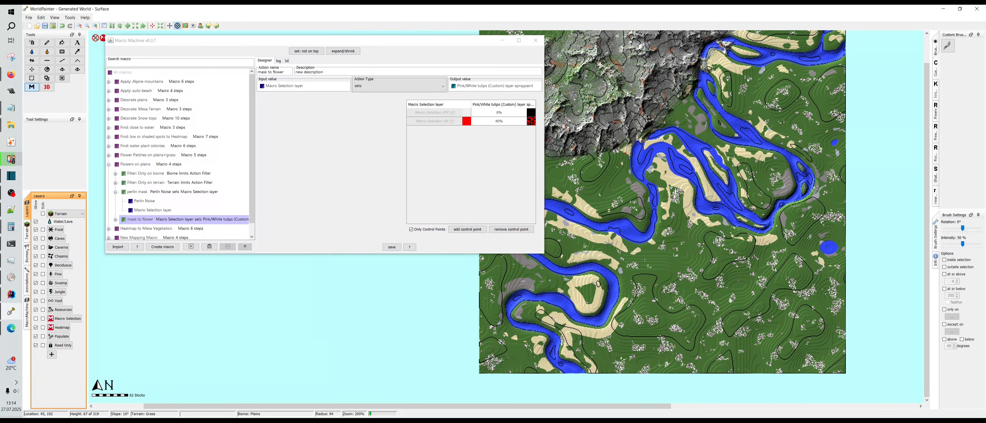
scroll(787, 294, up, 1)
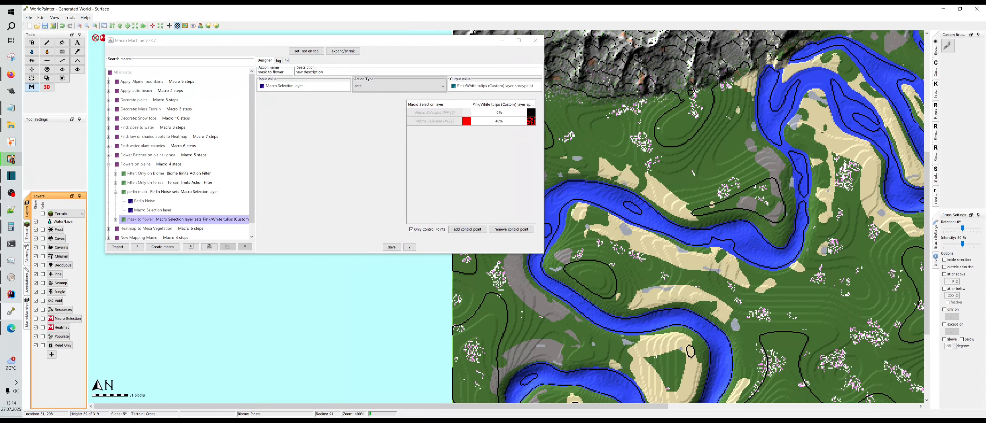
scroll(804, 329, up, 1)
middle_drag(804, 329, 522, 106)
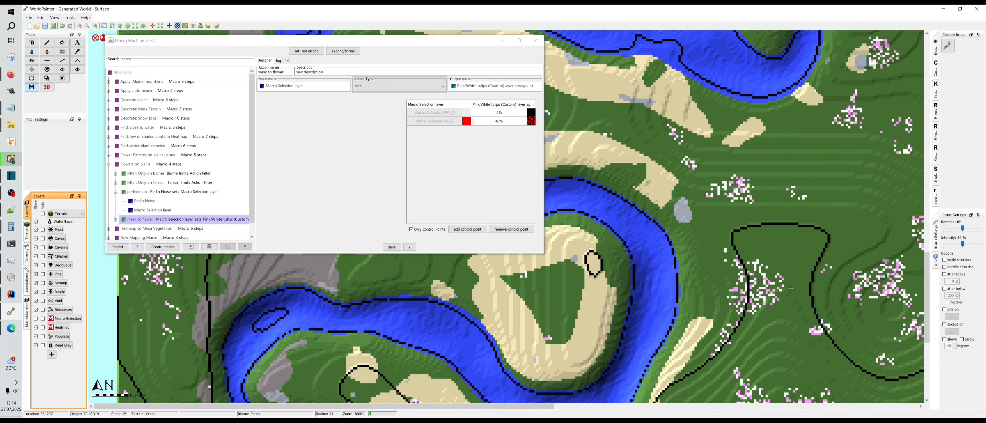
middle_drag(791, 288, 592, 95)
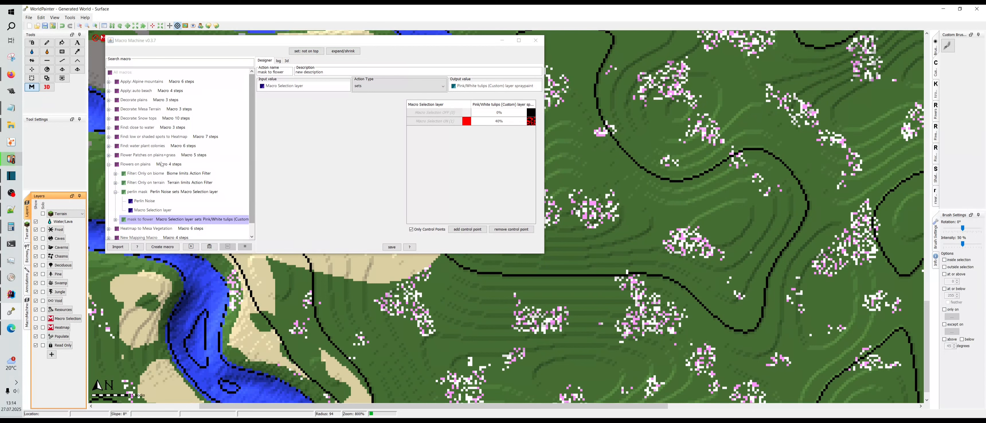
Step: Export the Flowers on plains macro to the macros folder
click(136, 163)
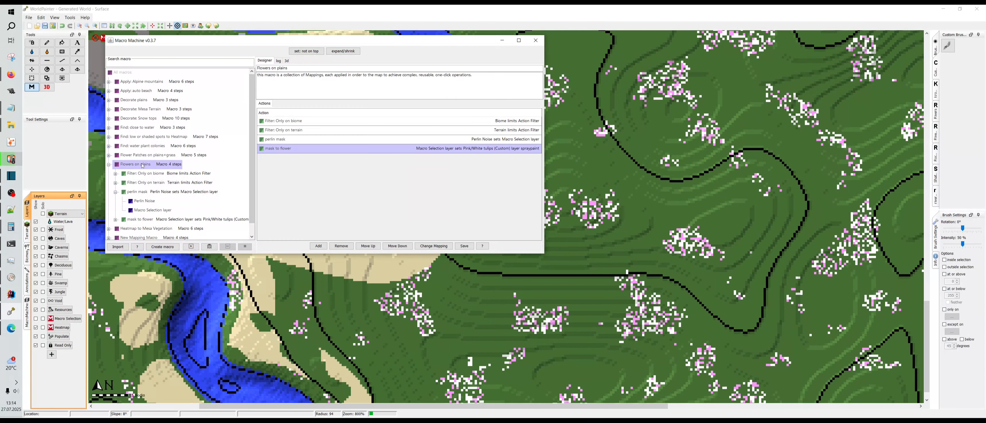
right_click(125, 167)
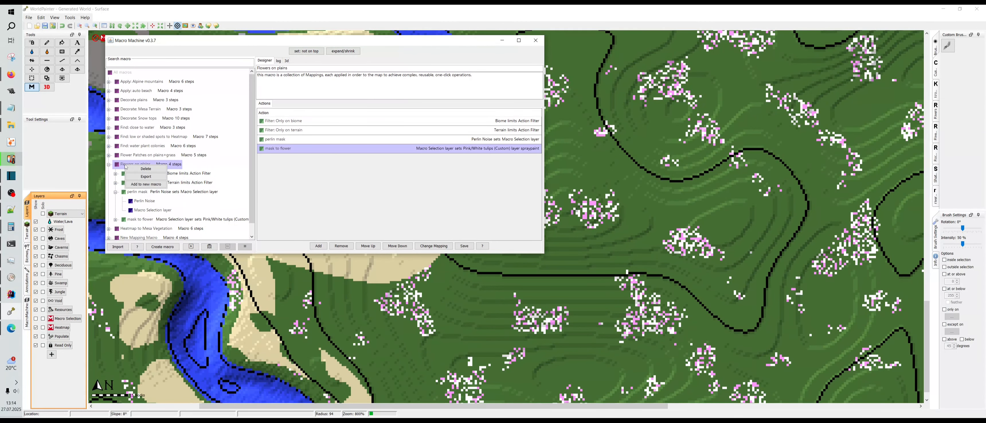
click(146, 177)
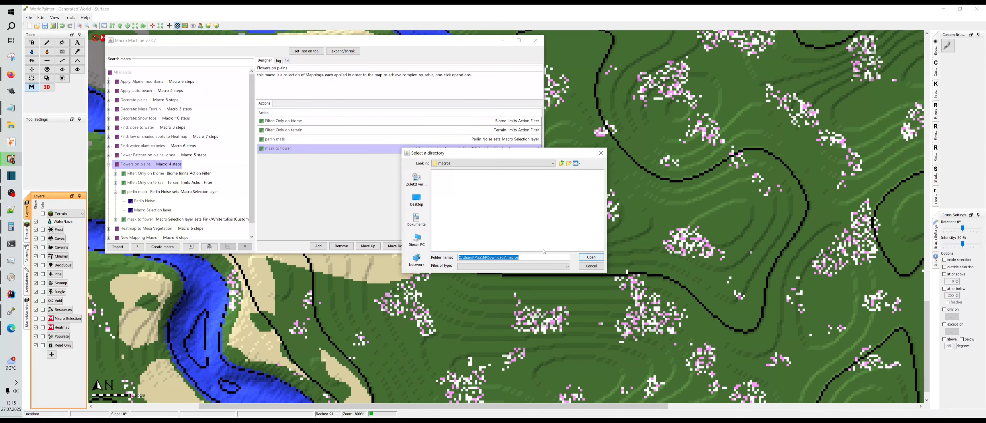
click(592, 258)
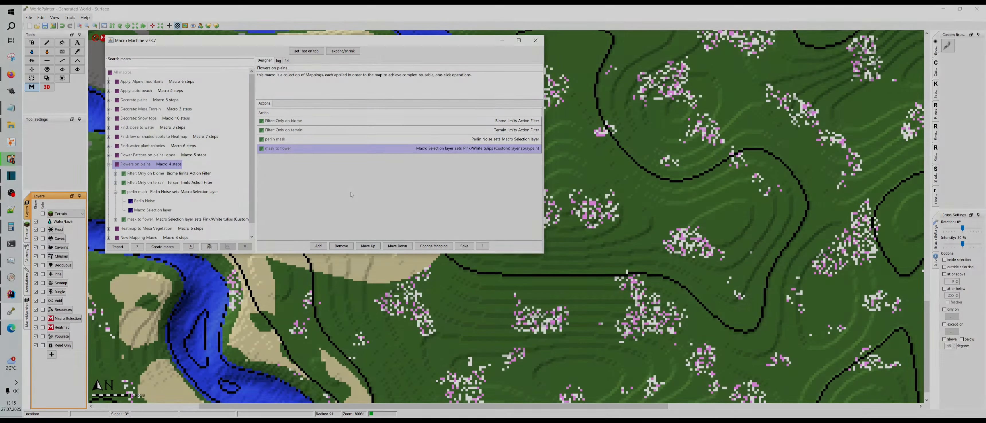